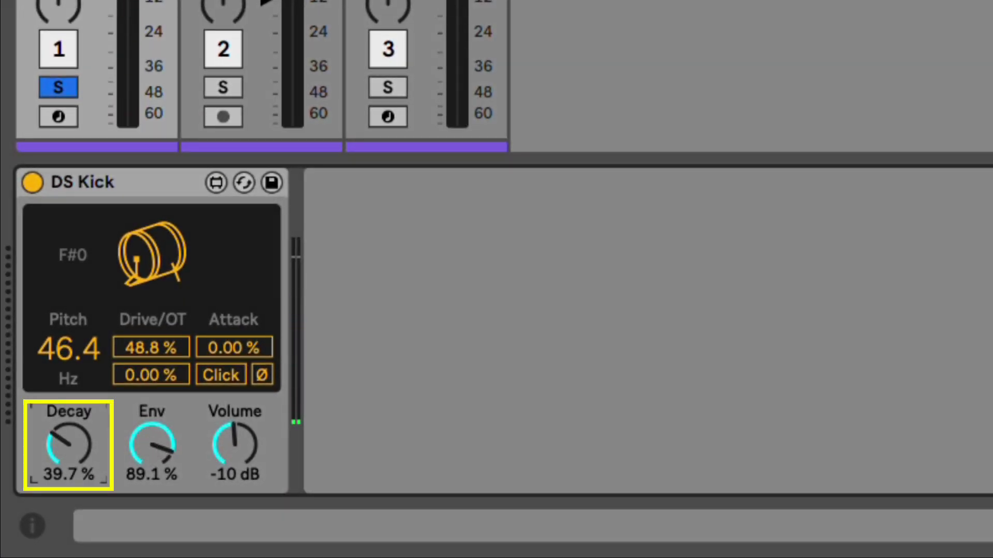
# Step: Turn the DS Kick Decay to 37.3%, Env to 85.9%, and Drive/OT down to 0%
pyautogui.moveTo(58, 435); pyautogui.dragTo(59, 437)
pyautogui.moveTo(158, 438); pyautogui.dragTo(154, 482)
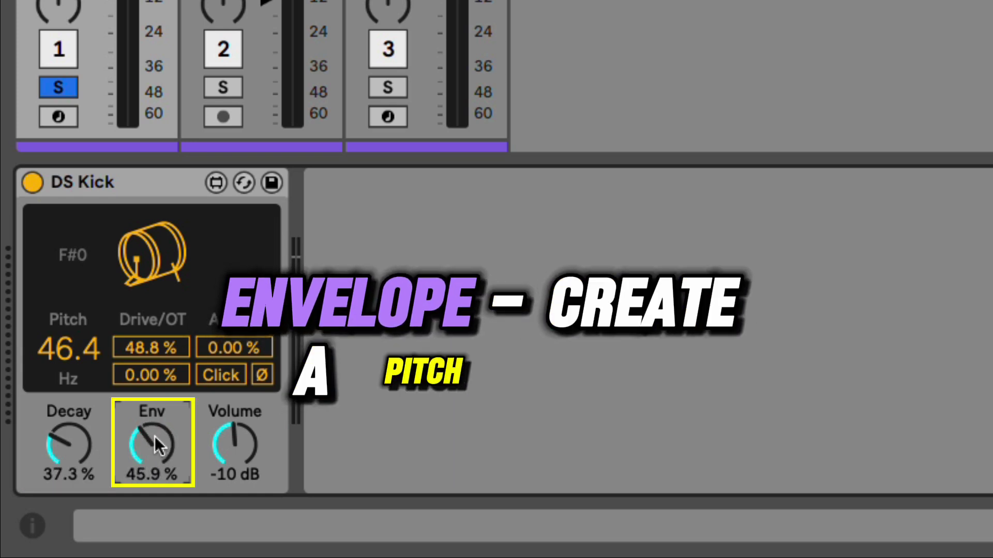
pyautogui.moveTo(154, 436)
pyautogui.mouseDown()
pyautogui.moveTo(154, 450)
pyautogui.moveTo(154, 403)
pyautogui.moveTo(153, 455)
pyautogui.mouseUp()
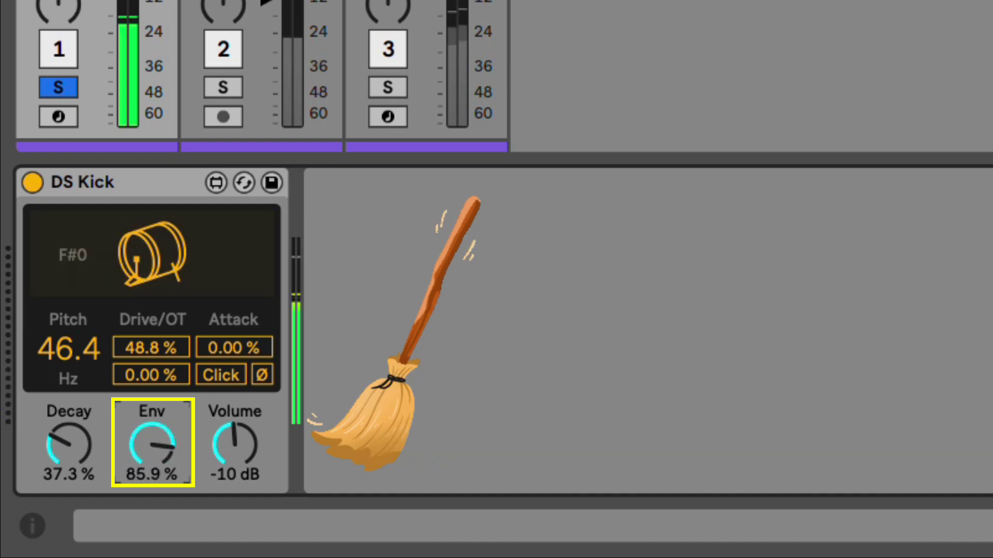
pyautogui.moveTo(151, 348); pyautogui.dragTo(150, 370)
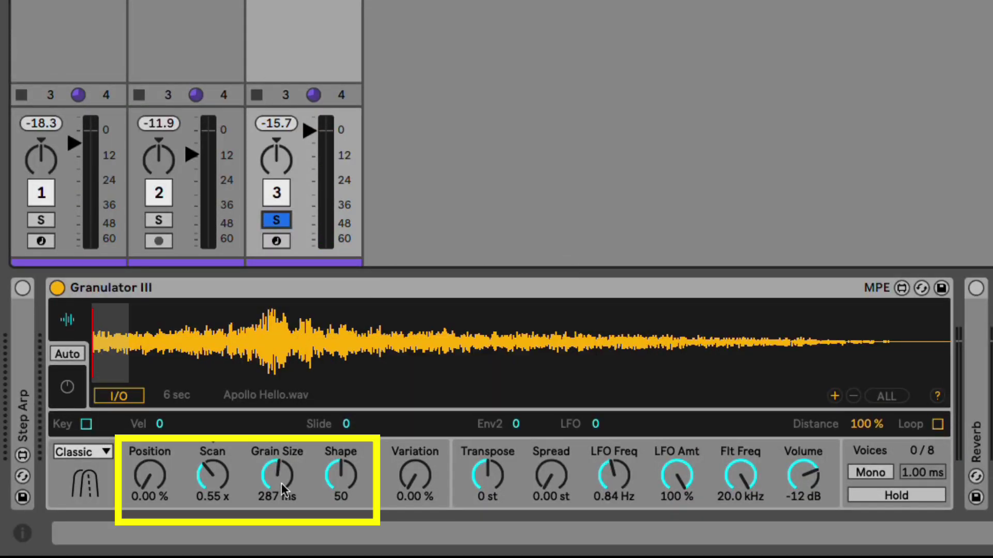
# Step: Try Granulator III's Position knob, ending at 0.00%, and slow Scan to 0.25 x
pyautogui.click(158, 475)
pyautogui.click(212, 478)
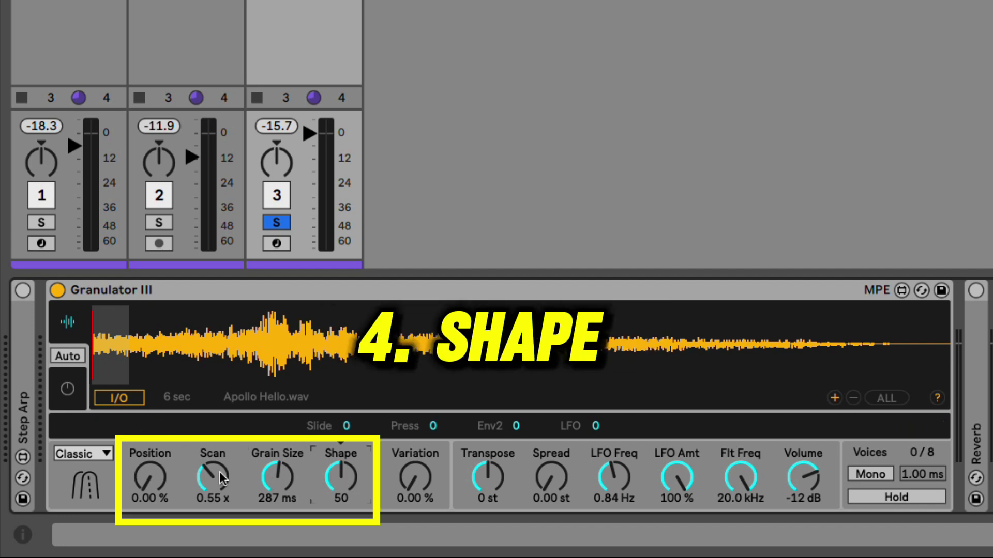
pyautogui.moveTo(150, 476)
pyautogui.mouseDown()
pyautogui.moveTo(150, 456)
pyautogui.moveTo(150, 491)
pyautogui.mouseUp()
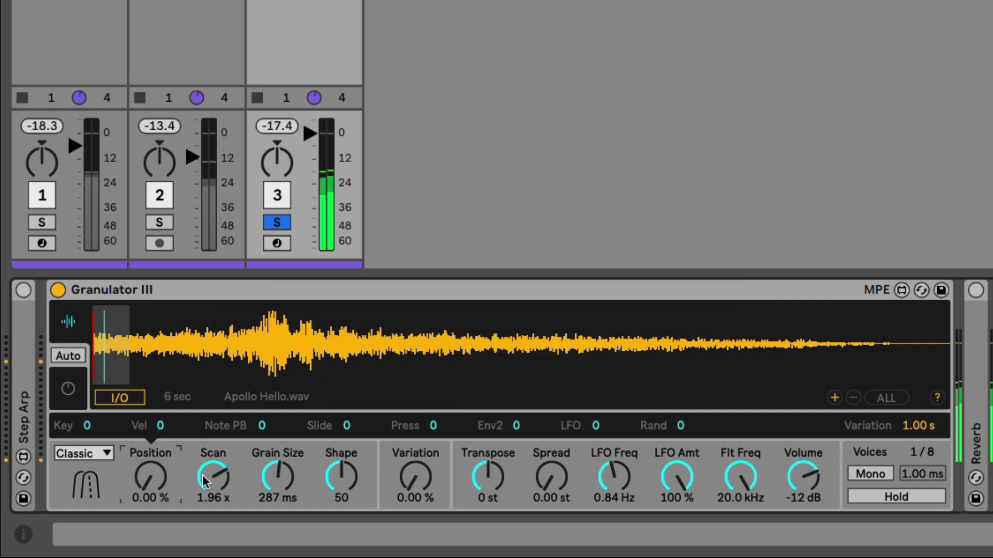
pyautogui.moveTo(203, 481); pyautogui.dragTo(203, 517)
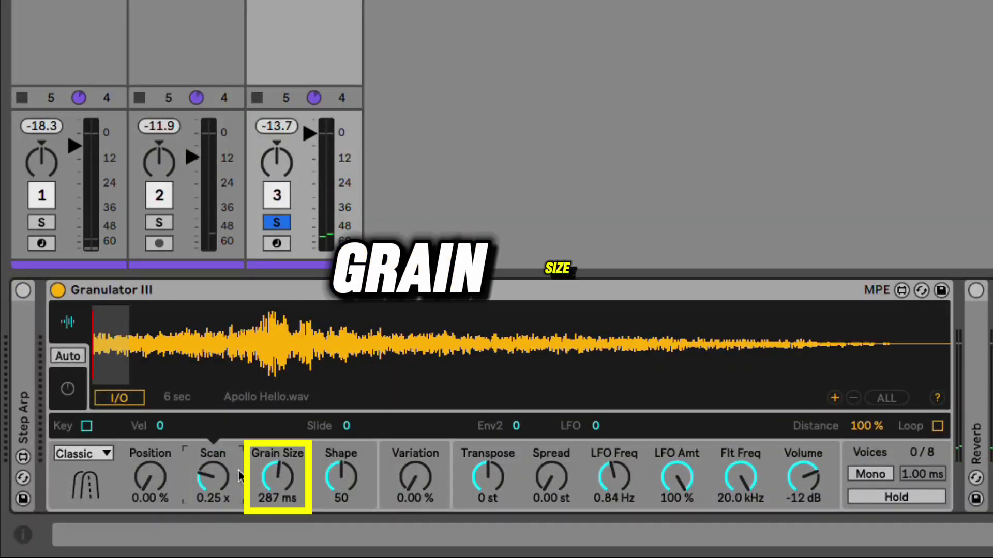
# Step: Set Granulator III's Grain Size to 821 ms and Scan to 0.57 x
pyautogui.moveTo(296, 478); pyautogui.dragTo(295, 499)
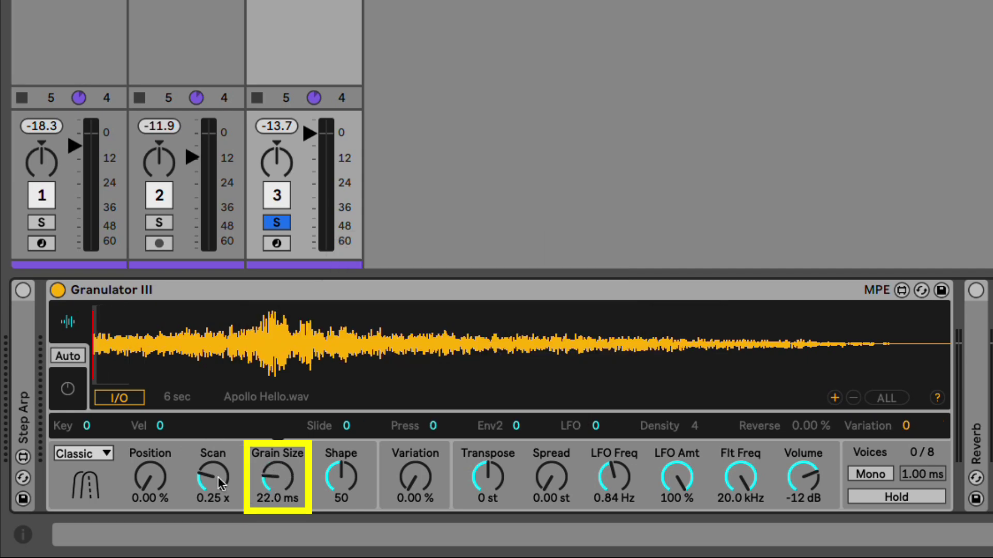
pyautogui.moveTo(212, 494); pyautogui.dragTo(212, 479)
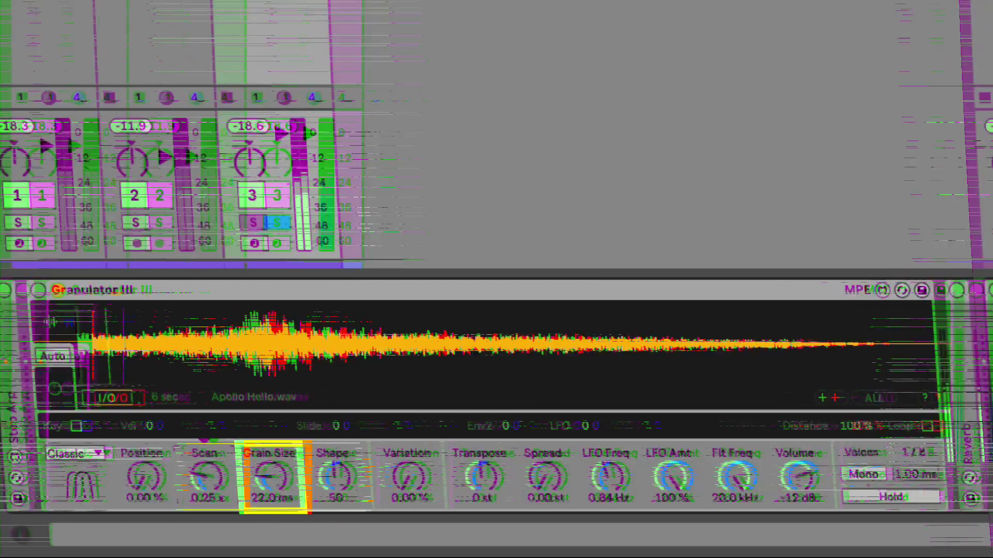
pyautogui.moveTo(277, 479)
pyautogui.mouseDown()
pyautogui.moveTo(277, 450)
pyautogui.moveTo(270, 485)
pyautogui.moveTo(270, 468)
pyautogui.mouseUp()
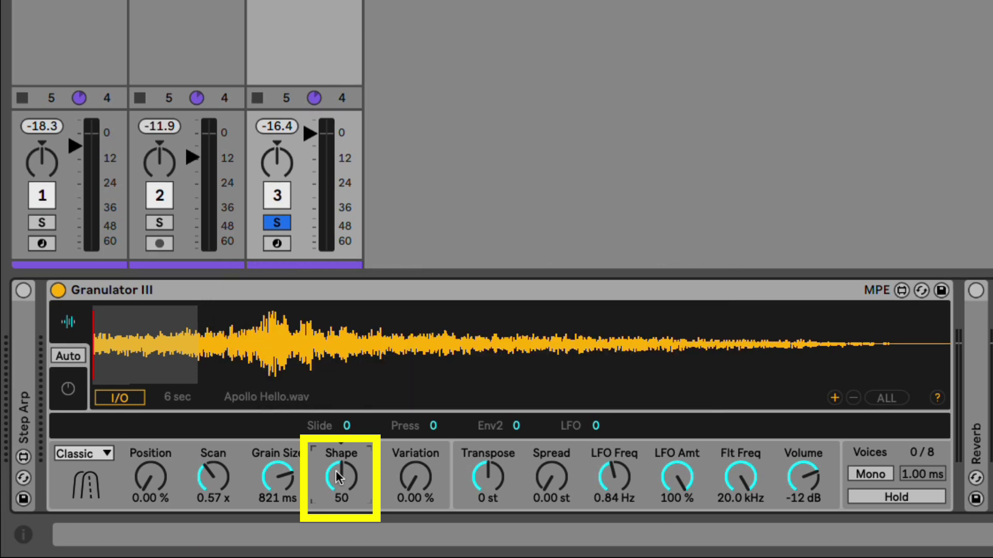
# Step: Adjust the grain Shape knob and bring Grain Size down to about 206 ms
pyautogui.moveTo(339, 478)
pyautogui.mouseDown()
pyautogui.moveTo(339, 496)
pyautogui.moveTo(341, 456)
pyautogui.moveTo(342, 472)
pyautogui.mouseUp()
pyautogui.moveTo(275, 478); pyautogui.dragTo(275, 504)
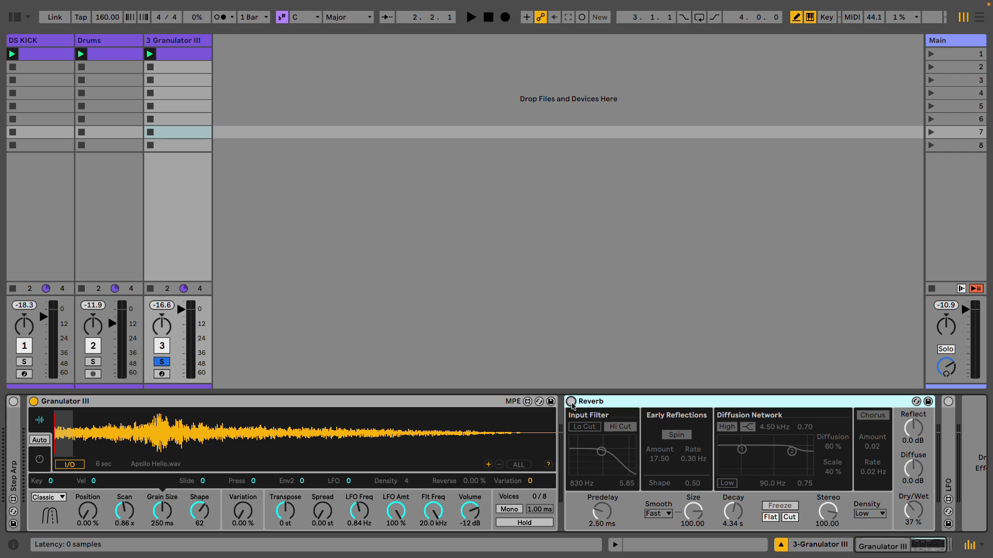
# Step: Activate the Reverb and paste an LFO device after it in track 3's chain
pyautogui.click(571, 401)
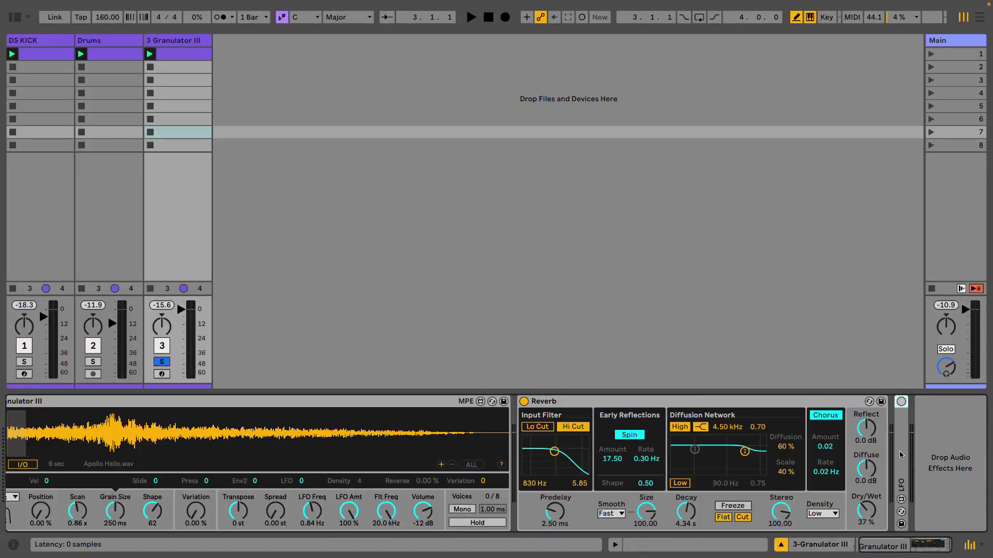
pyautogui.hotkey('ctrl', 'v')
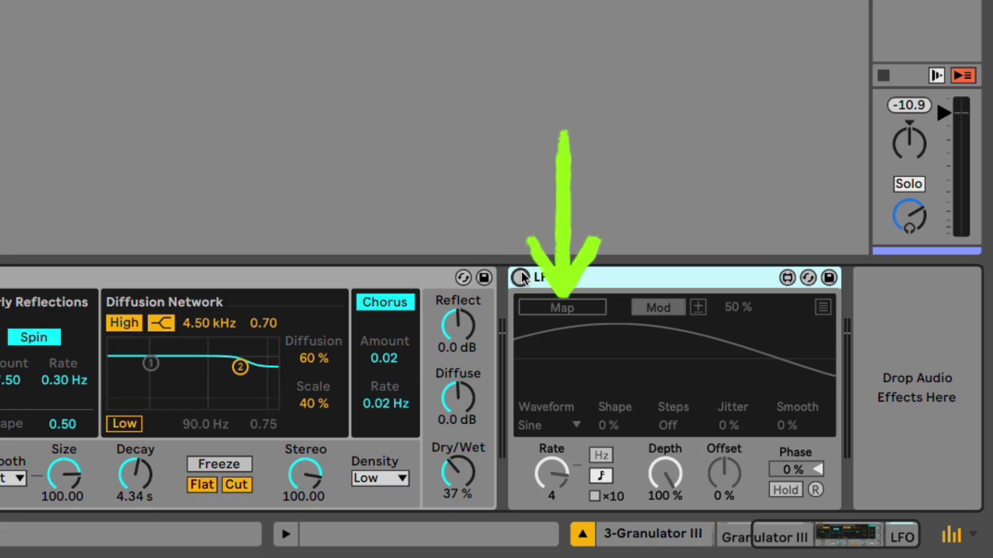
# Step: Turn on the LFO, map it to the Reverb's Dry/Wet, adjust its Rate, and start playback
pyautogui.click(520, 278)
pyautogui.click(560, 306)
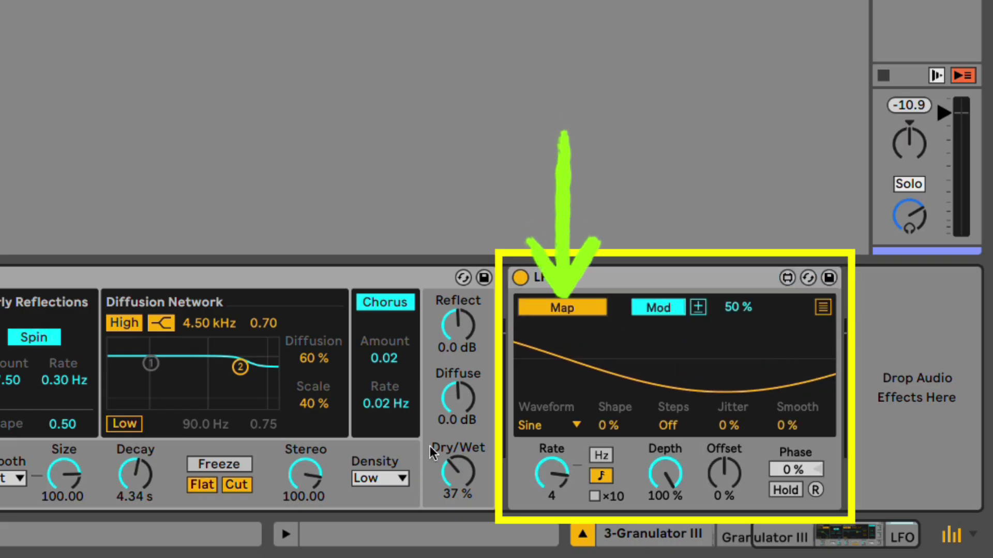
pyautogui.click(456, 471)
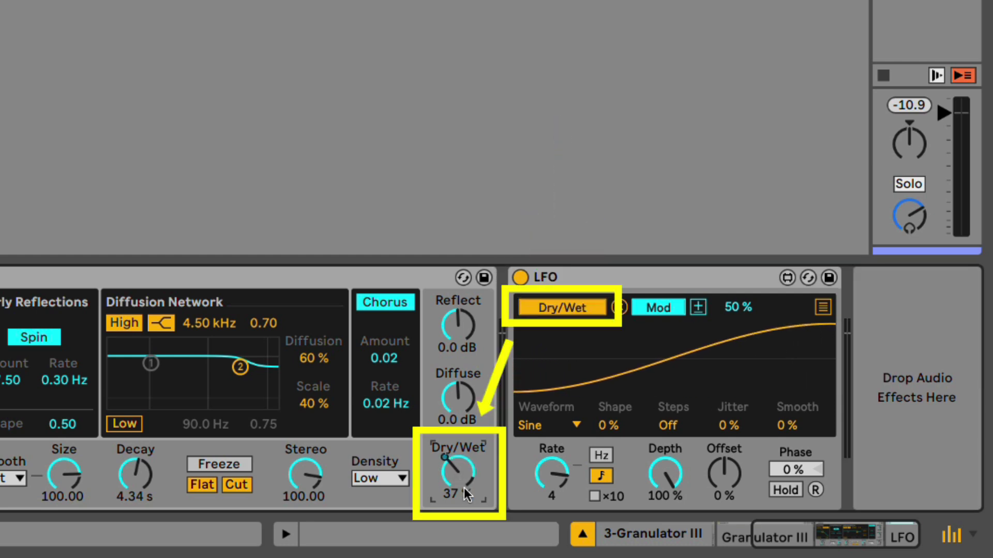
pyautogui.click(561, 475)
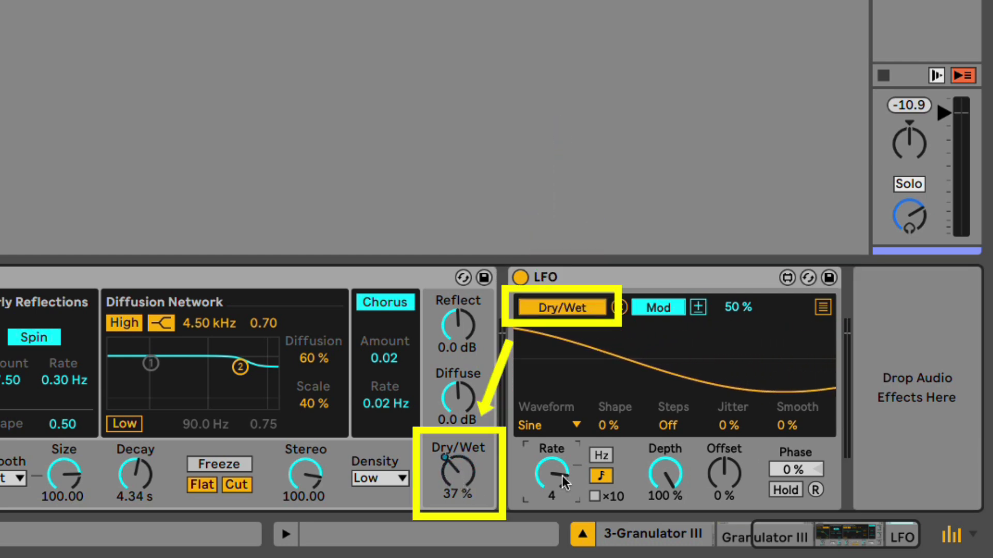
pyautogui.press('space')
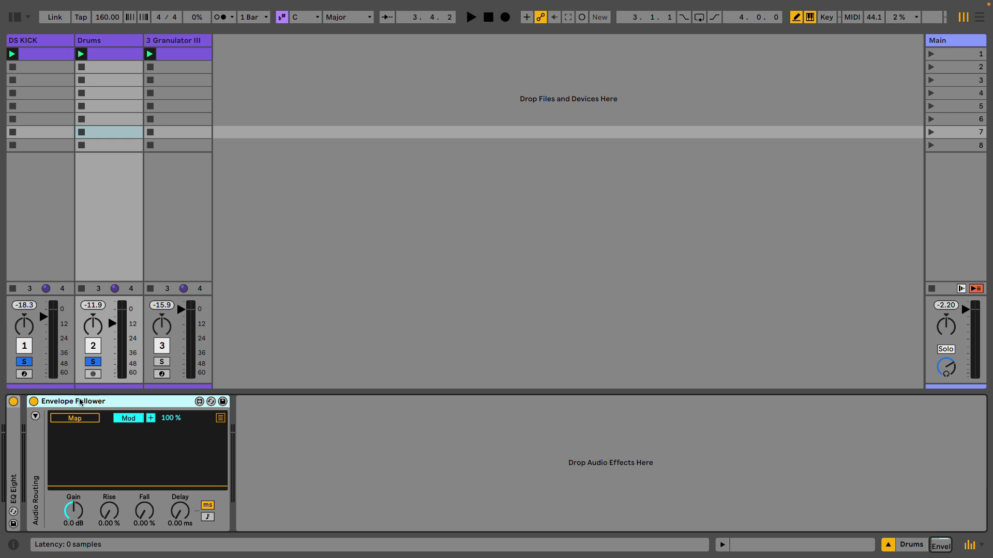
# Step: Load Auto Filter after the Envelope Follower and map the follower to the filter's Freq
pyautogui.hotkey('ctrl', 'f')
pyautogui.write('azuto')
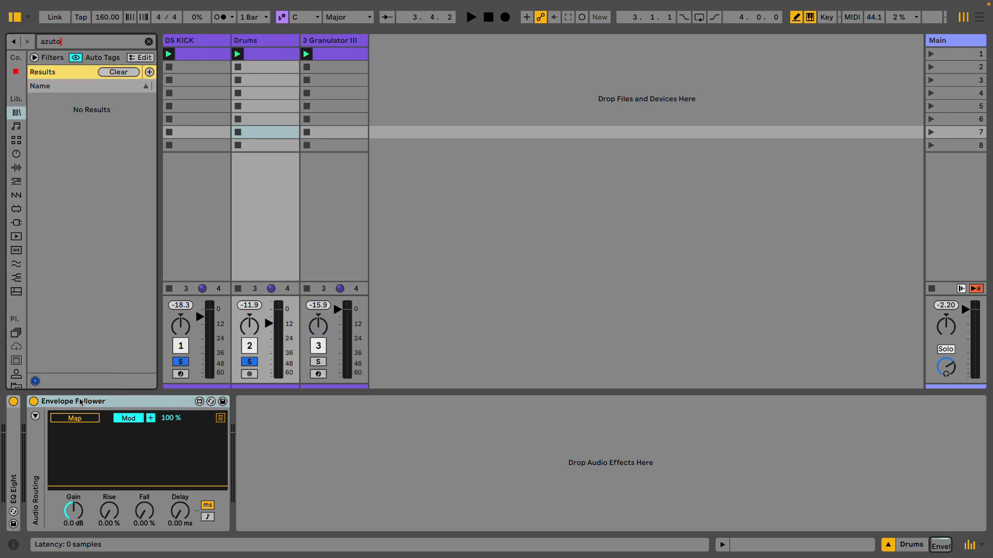
pyautogui.press('BackSpace')
pyautogui.press('BackSpace')
pyautogui.write('utofilter')
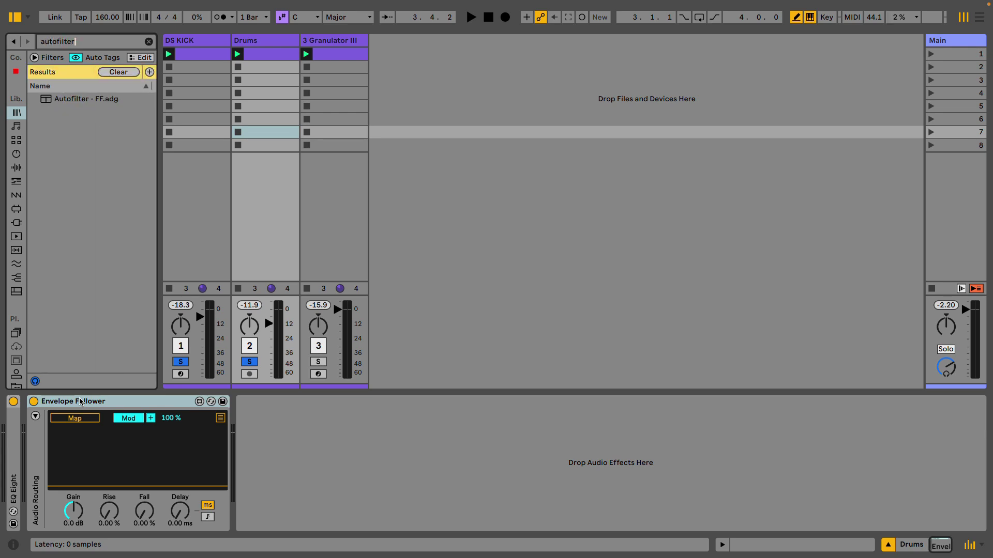
pyautogui.press('BackSpace')
pyautogui.press('BackSpace')
pyautogui.press('BackSpace')
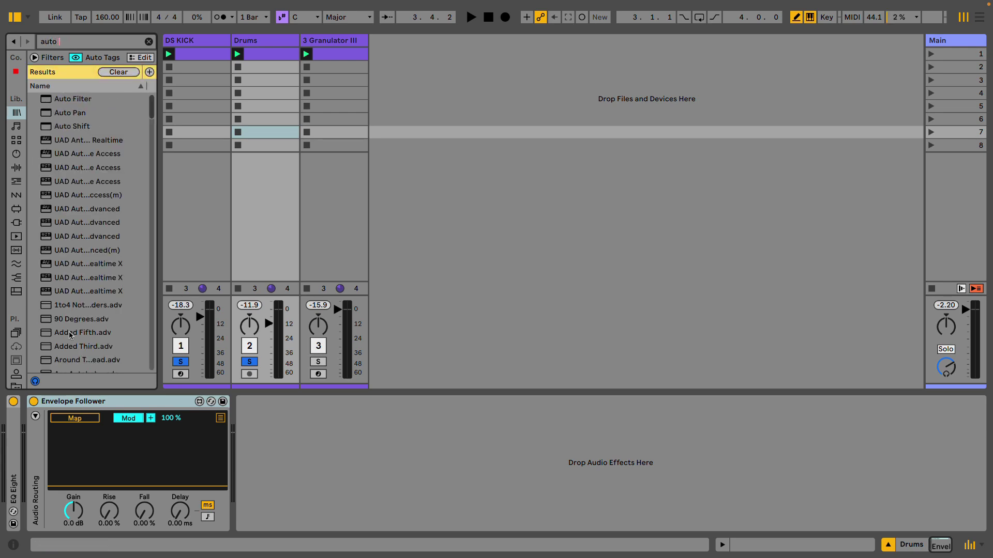
pyautogui.doubleClick(72, 99)
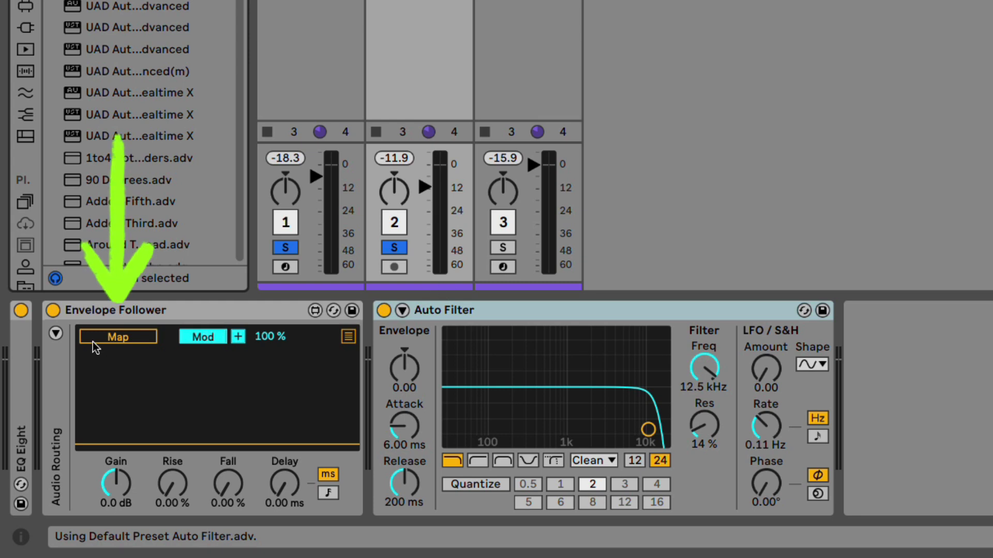
pyautogui.click(106, 339)
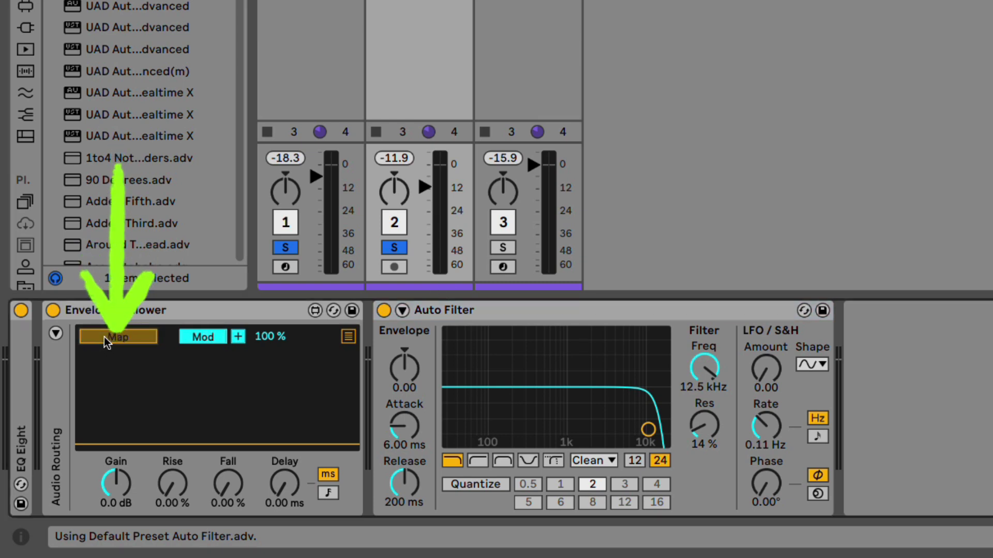
pyautogui.click(704, 369)
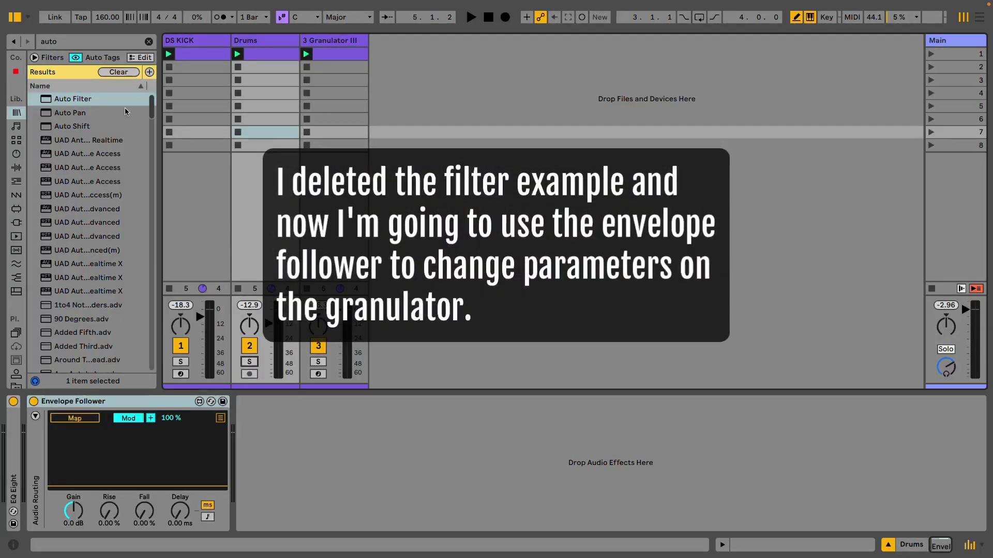
# Step: Hide the browser, link the Drums Envelope Follower to Granulator III's Scan, and play the set
pyautogui.hotkey('ctrl', 'alt', 'b')
pyautogui.click(165, 41)
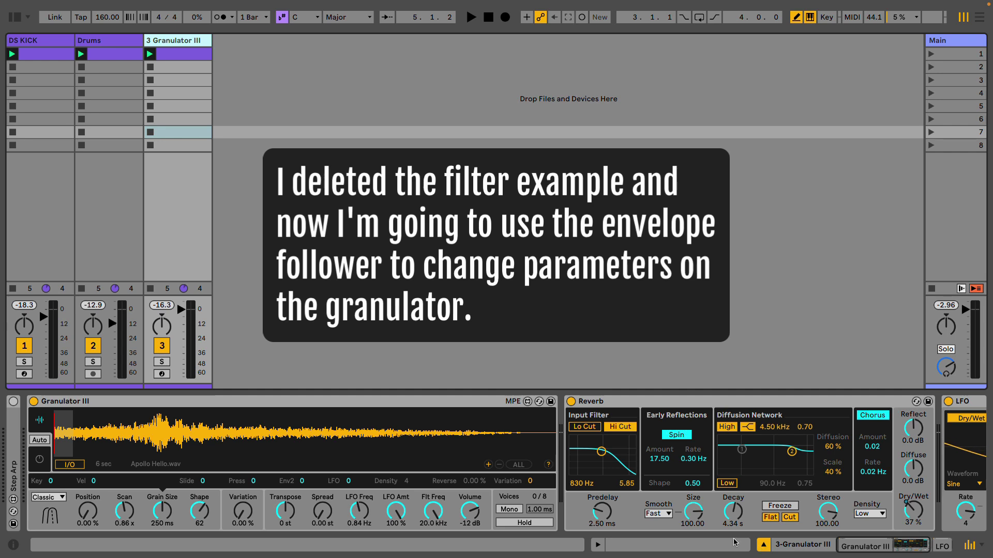
pyautogui.click(124, 512)
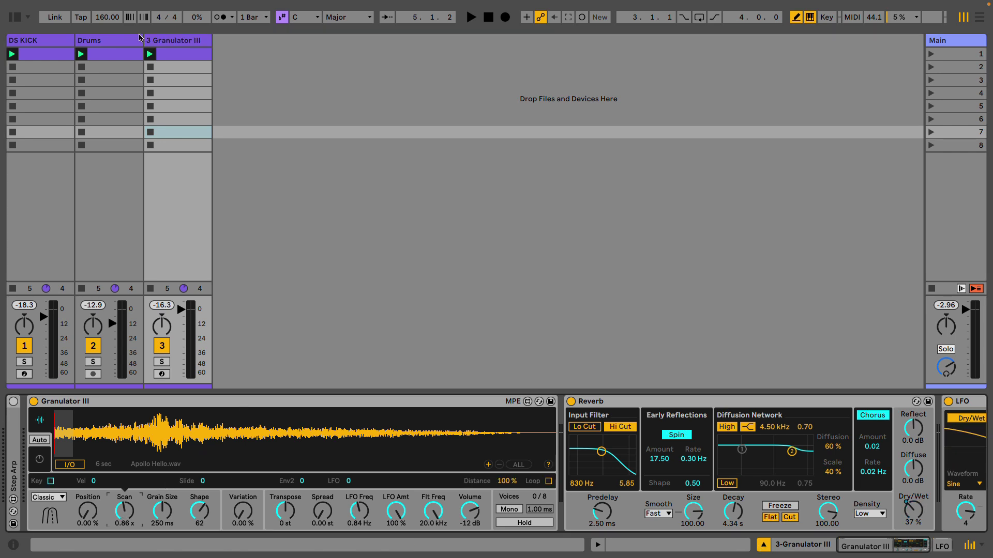
pyautogui.click(114, 41)
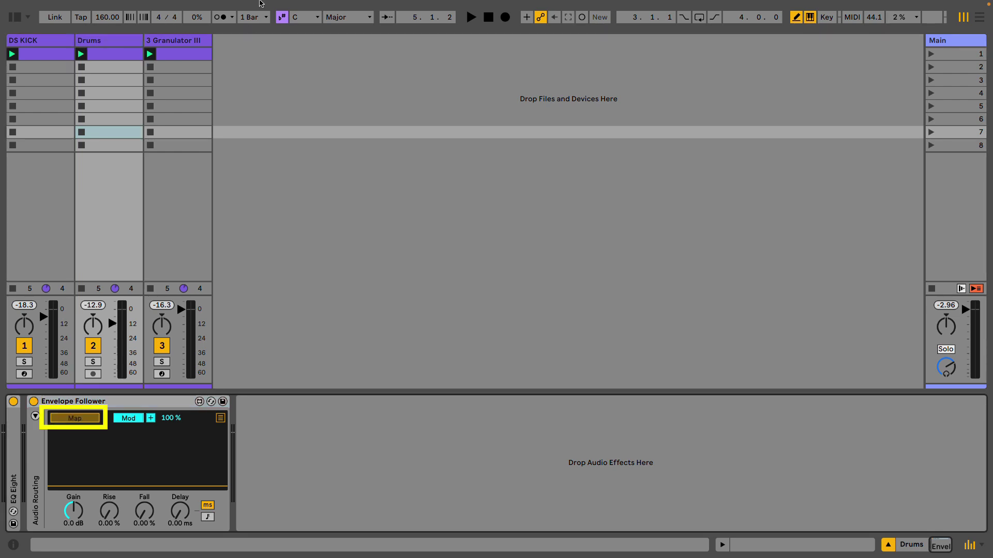
pyautogui.click(188, 40)
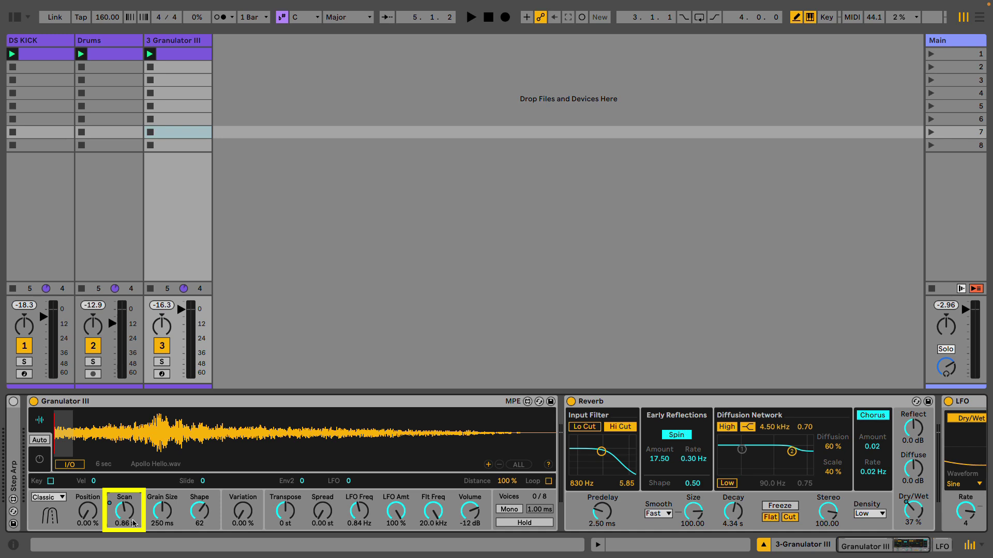
pyautogui.press('space')
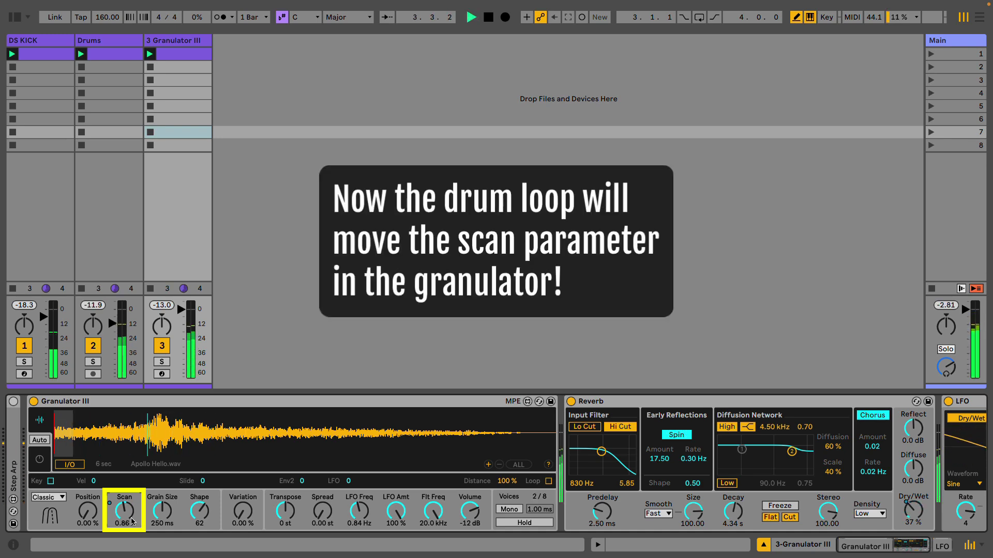
pyautogui.press('v')
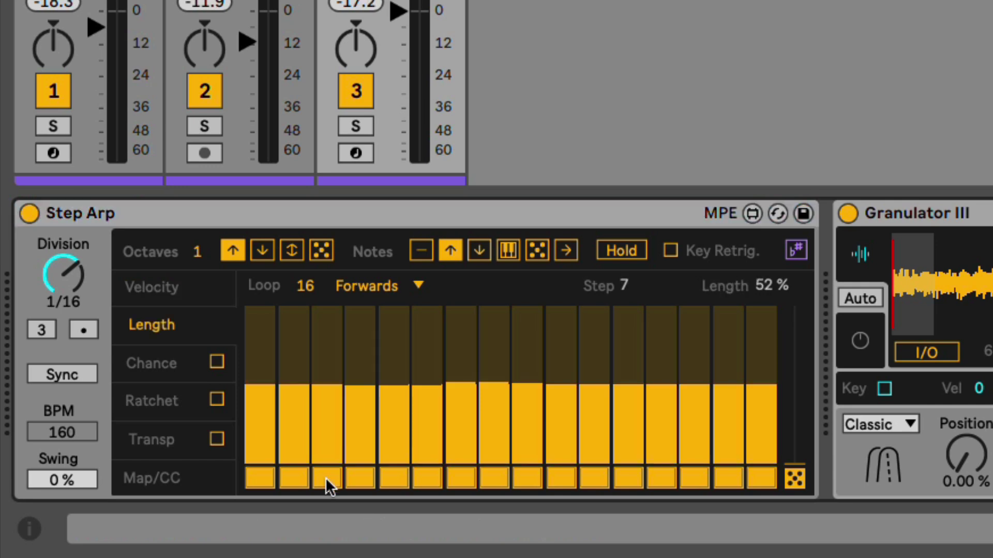
# Step: Switch off Step Arp steps 2, 3, 4, 6, 7, 9, 13 and 15
pyautogui.click(325, 477)
pyautogui.click(424, 474)
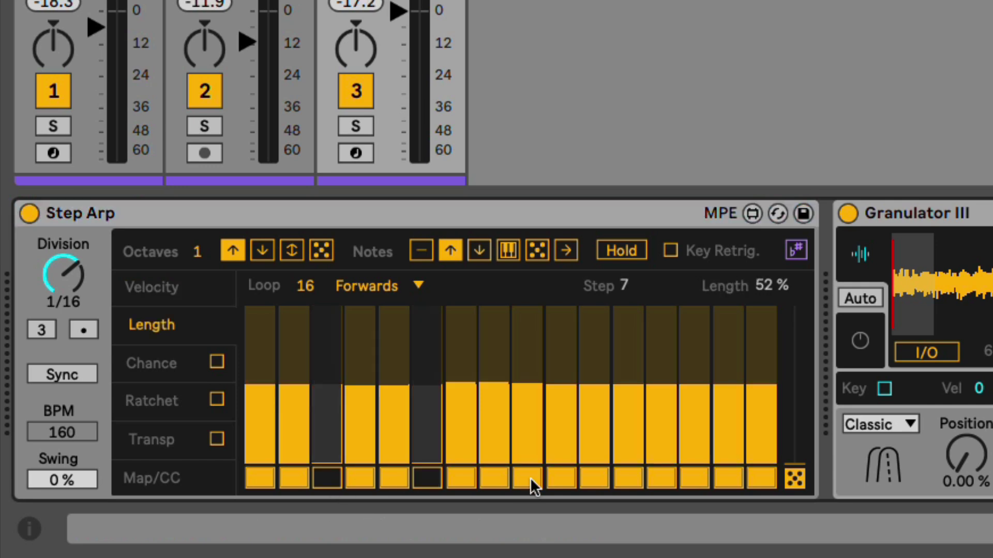
pyautogui.click(530, 479)
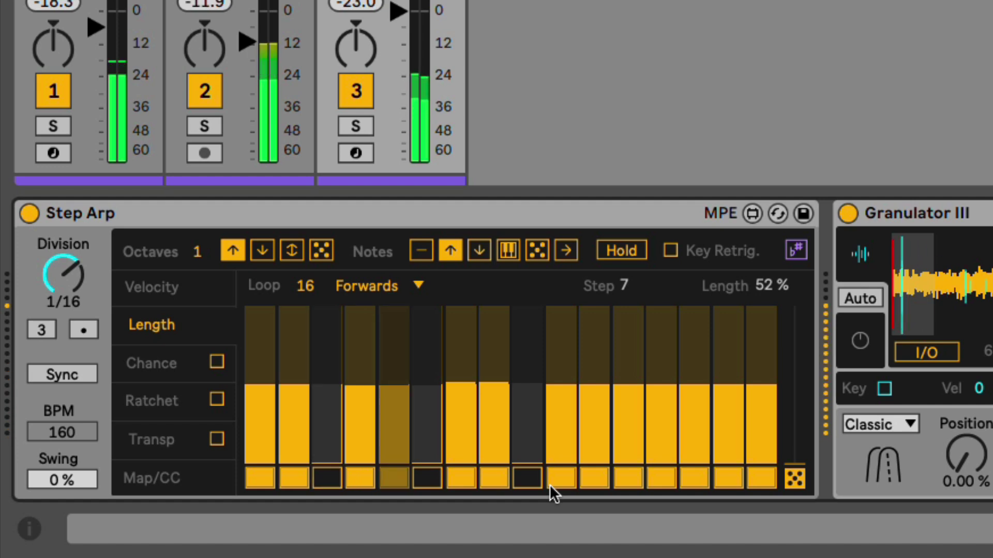
pyautogui.click(293, 475)
pyautogui.click(362, 474)
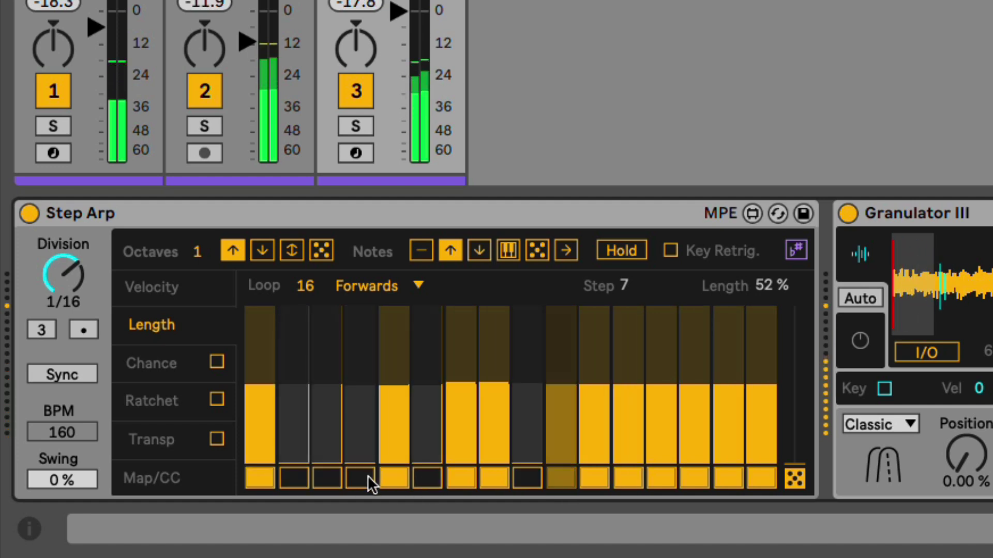
pyautogui.click(463, 478)
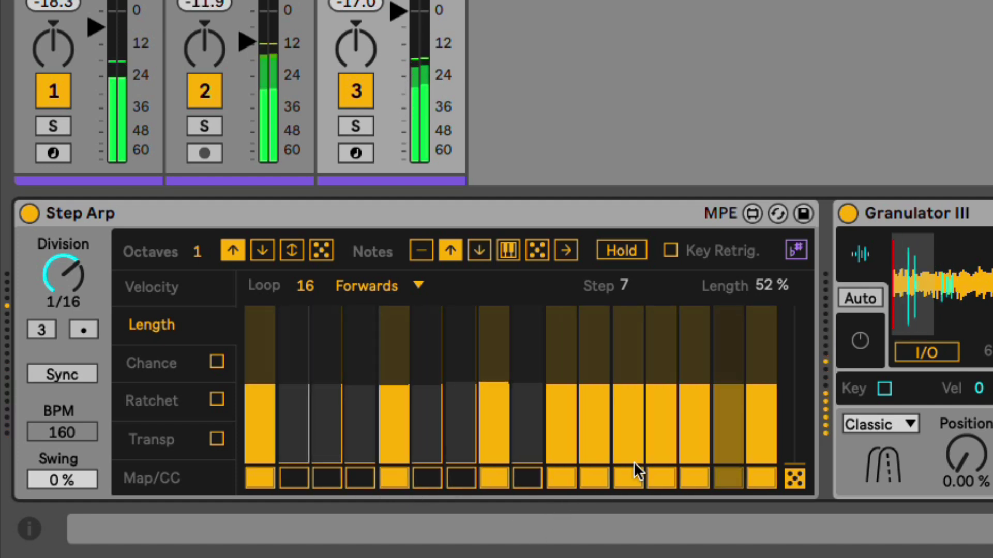
pyautogui.click(659, 476)
pyautogui.click(727, 482)
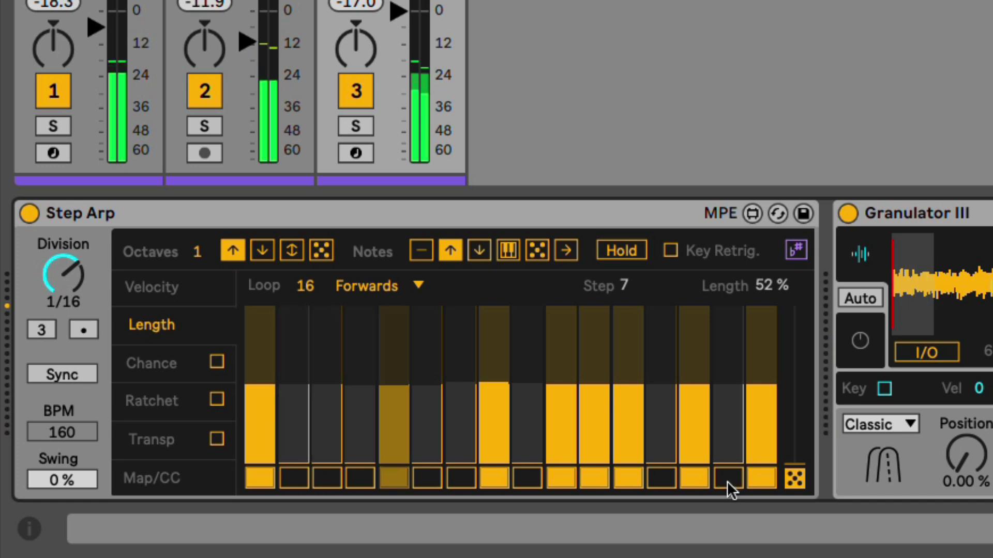
# Step: Shorten steps 11 and 14's note lengths, switch off steps 14 and 16, and re-enable step 15
pyautogui.moveTo(586, 382); pyautogui.dragTo(635, 433)
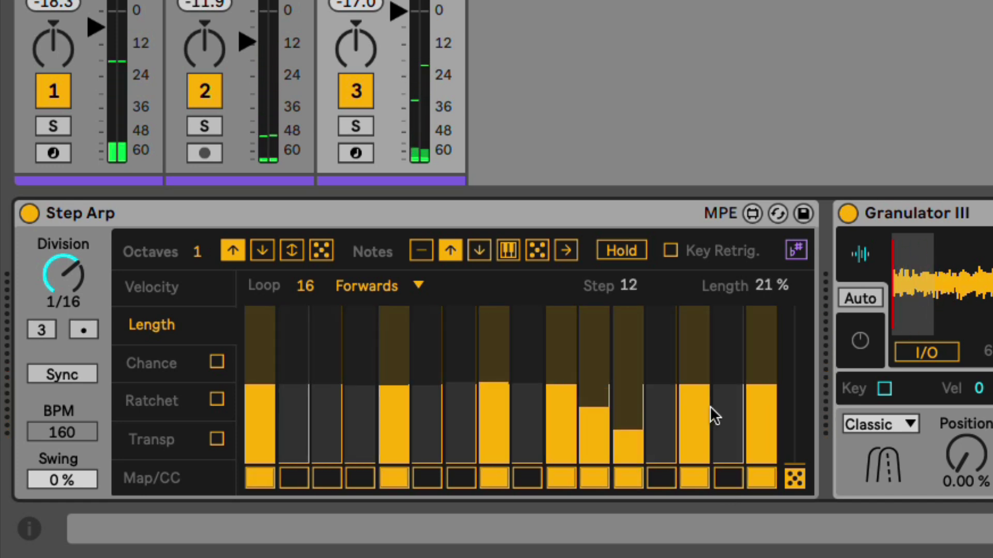
pyautogui.moveTo(706, 414); pyautogui.dragTo(703, 434)
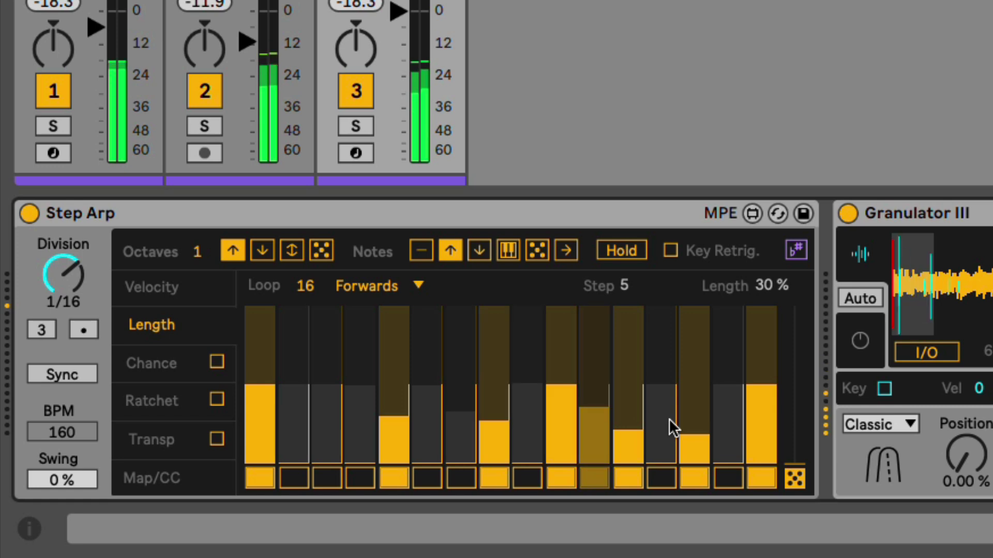
pyautogui.click(701, 479)
pyautogui.click(731, 477)
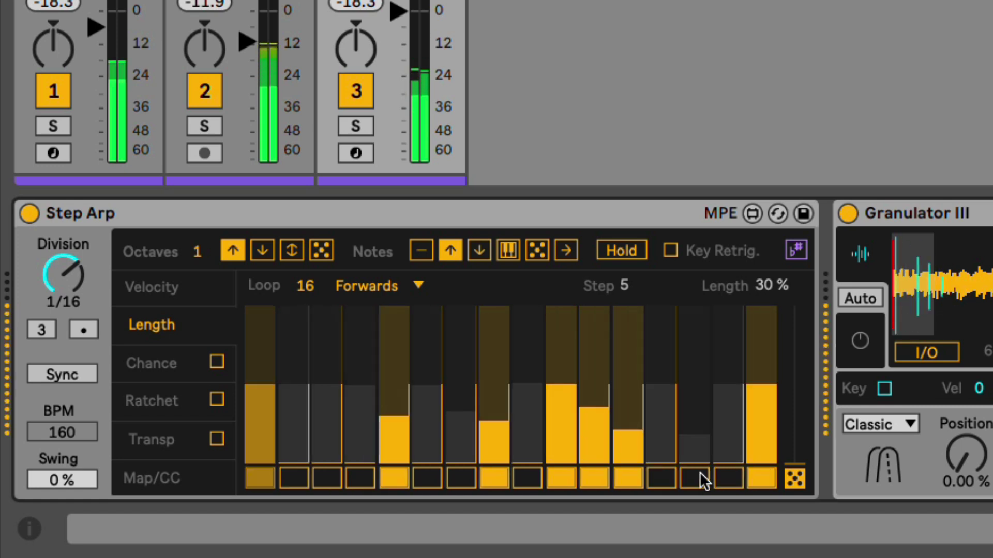
pyautogui.click(759, 480)
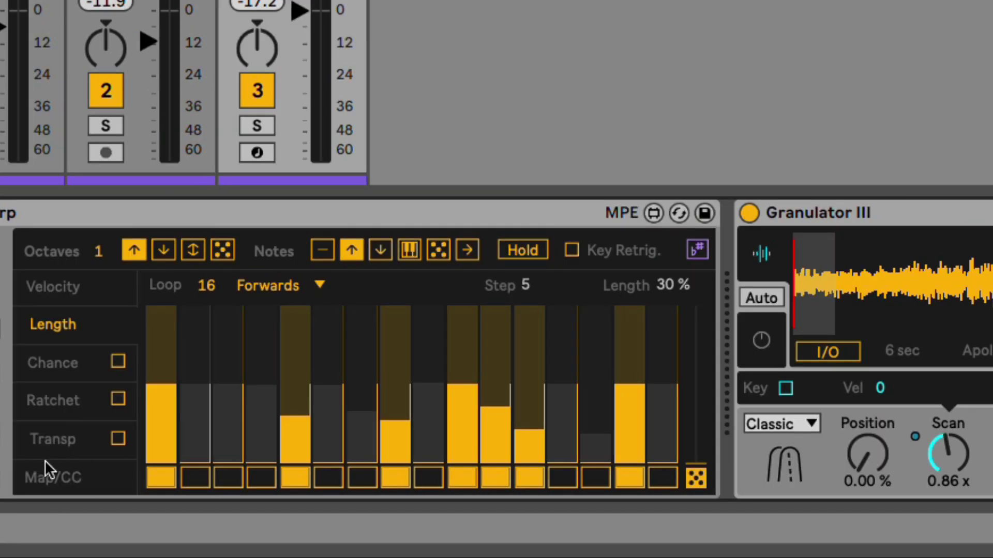
# Step: Map the Step Arp's Map/CC lane to Granulator III's Position and raise step 5 to 61
pyautogui.click(46, 476)
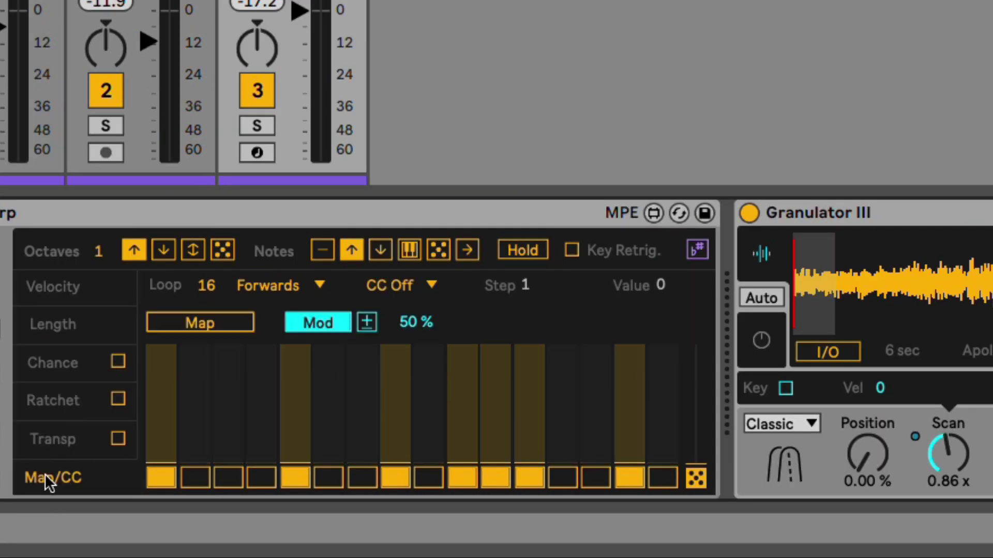
pyautogui.click(198, 323)
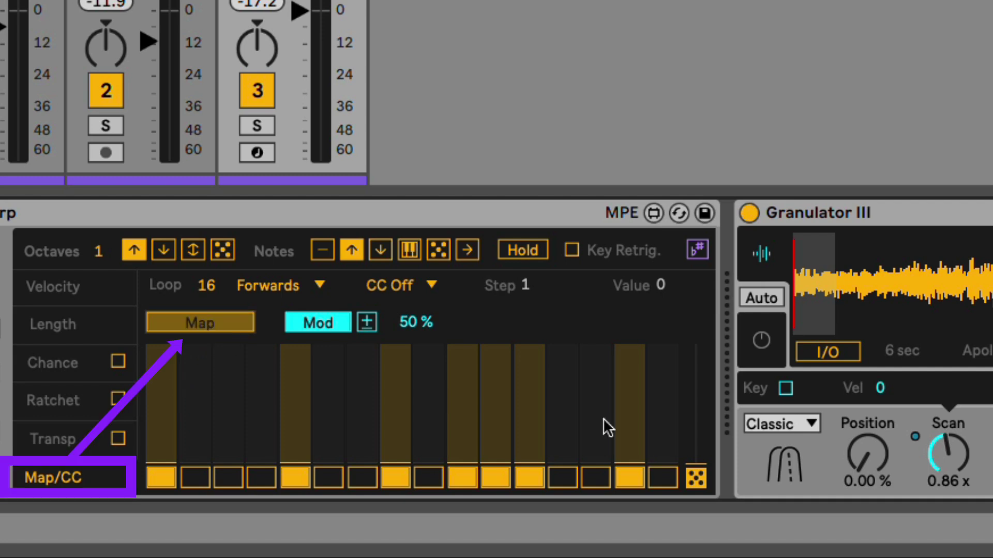
pyautogui.click(867, 454)
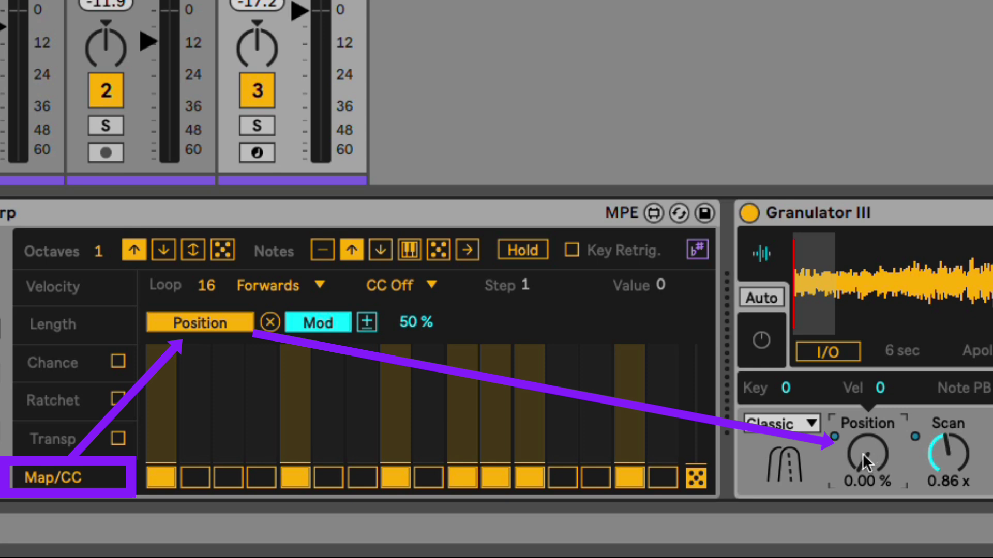
pyautogui.click(303, 417)
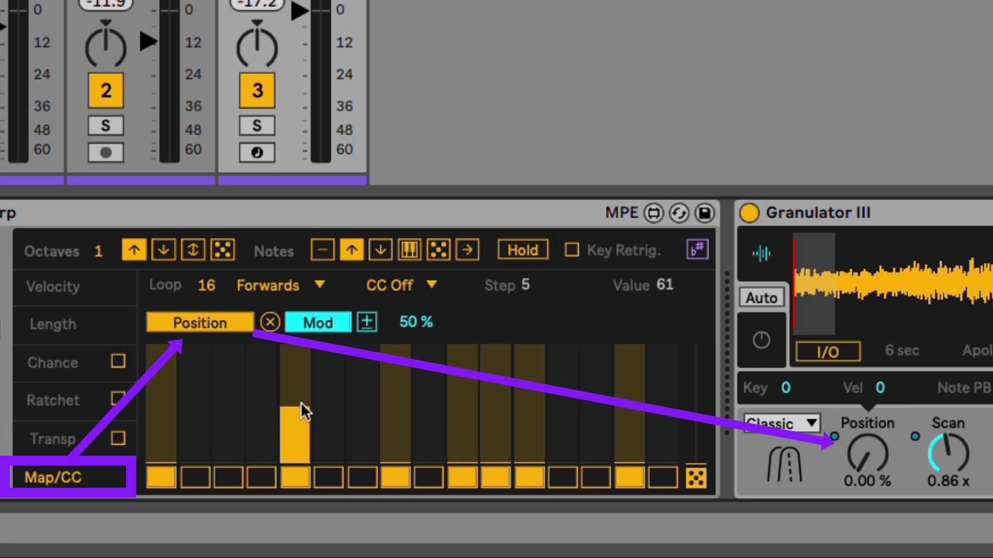